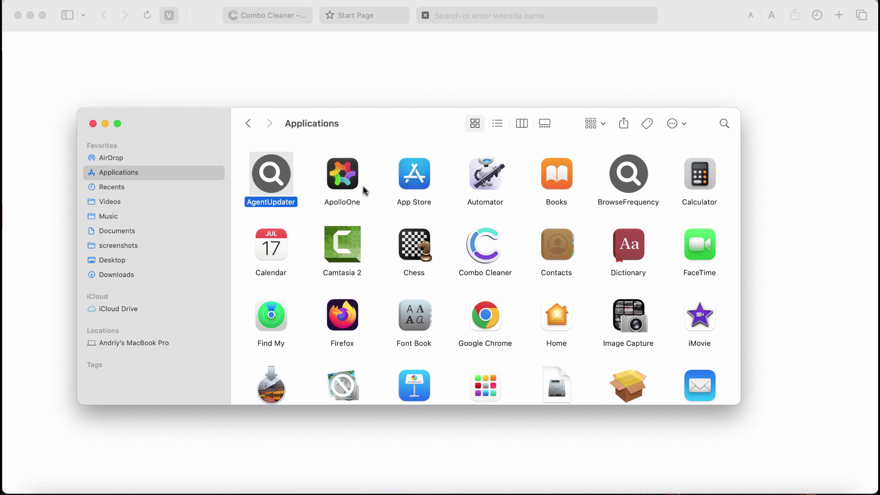
Move AgentUpdater to the Trash, close the Applications window, and bring Safari forward
{"action": "right_click", "coordinate": [273, 186]}
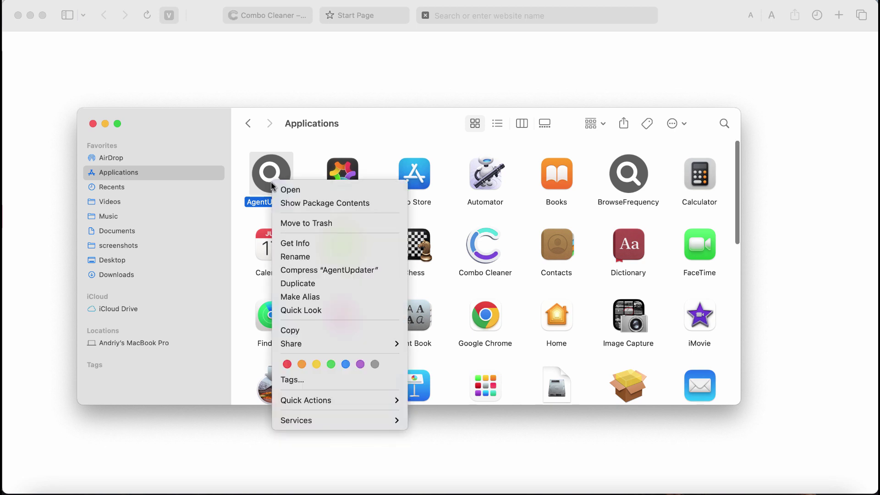
{"action": "left_click", "coordinate": [297, 223]}
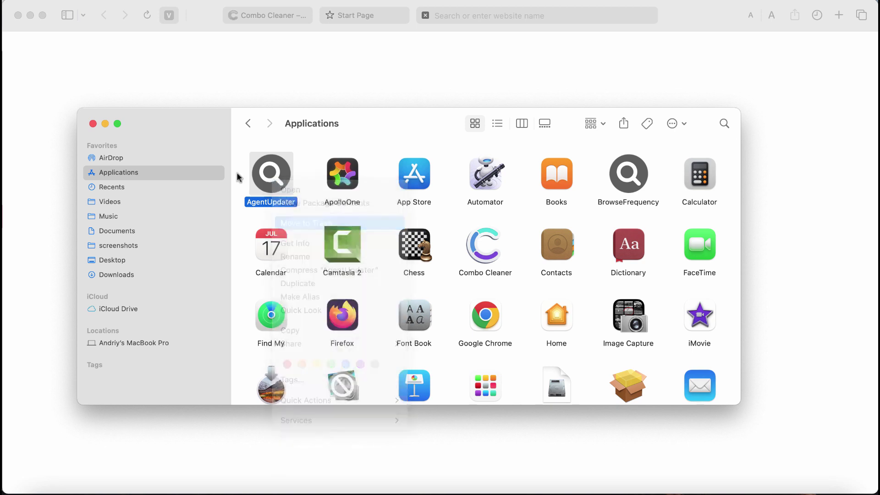
{"action": "left_click", "coordinate": [94, 124]}
{"action": "left_click", "coordinate": [250, 16]}
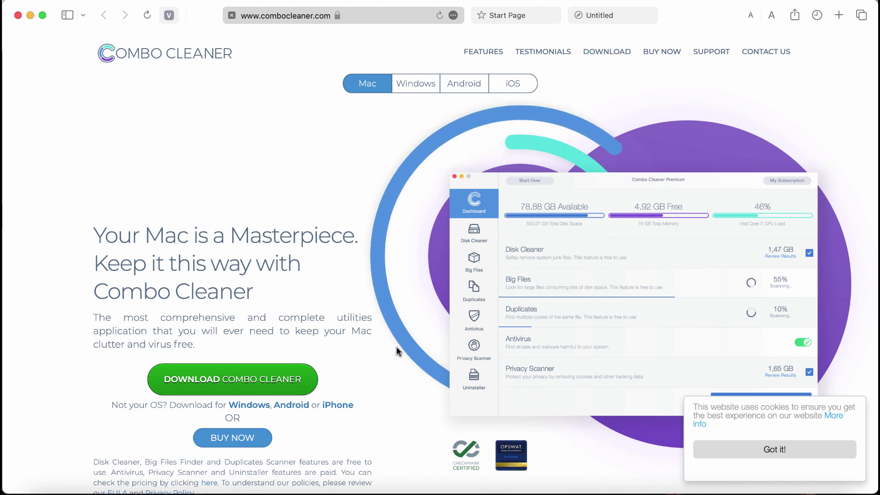
Launch Combo Cleaner from the Dock to show its scanner dashboard
{"action": "left_click", "coordinate": [428, 494]}
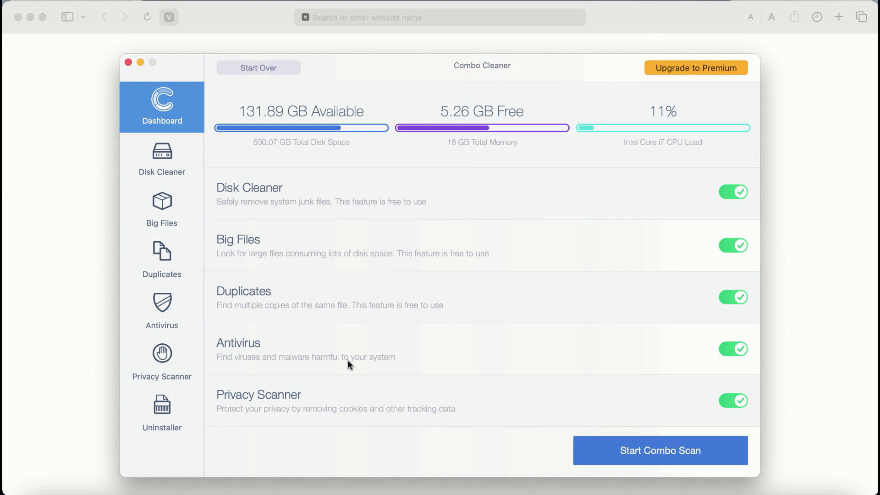
Start a Combo Scan from the Dashboard to scan the Mac with all scanners
{"action": "left_click", "coordinate": [631, 462]}
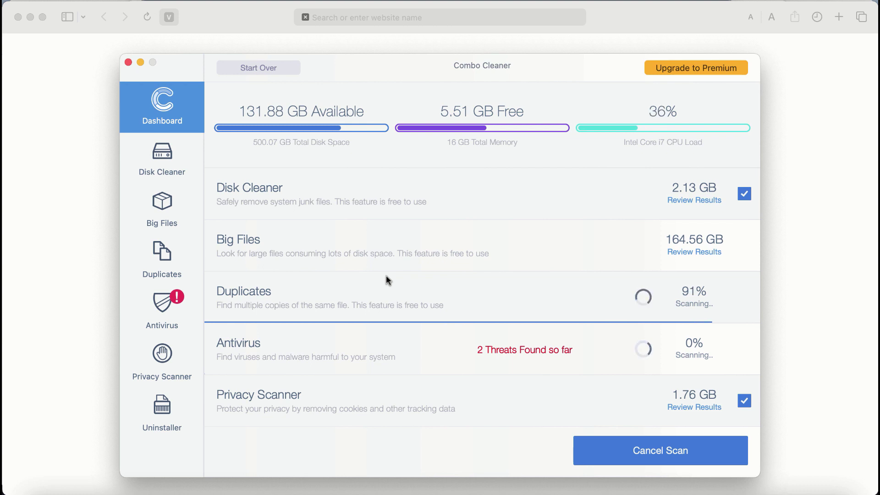
{"action": "left_click", "coordinate": [692, 73]}
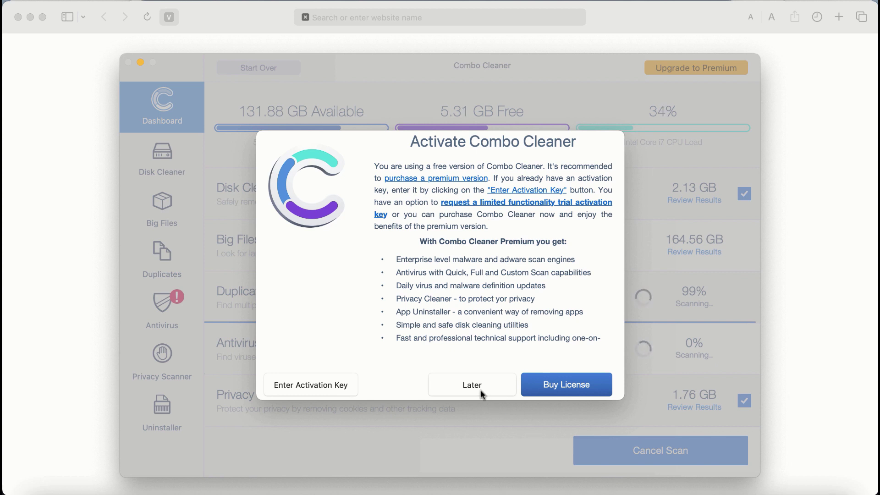
{"action": "left_click", "coordinate": [481, 386]}
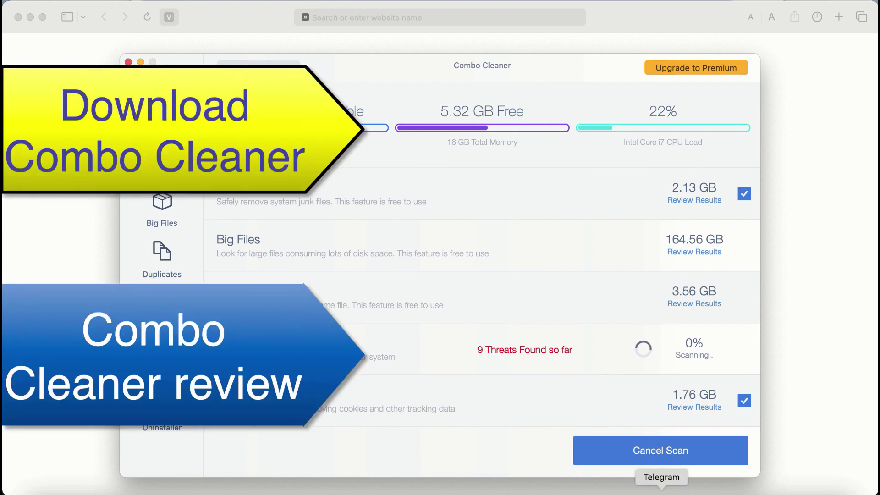
Cancel the running combo scan to show the detected threats
{"action": "left_click", "coordinate": [653, 451]}
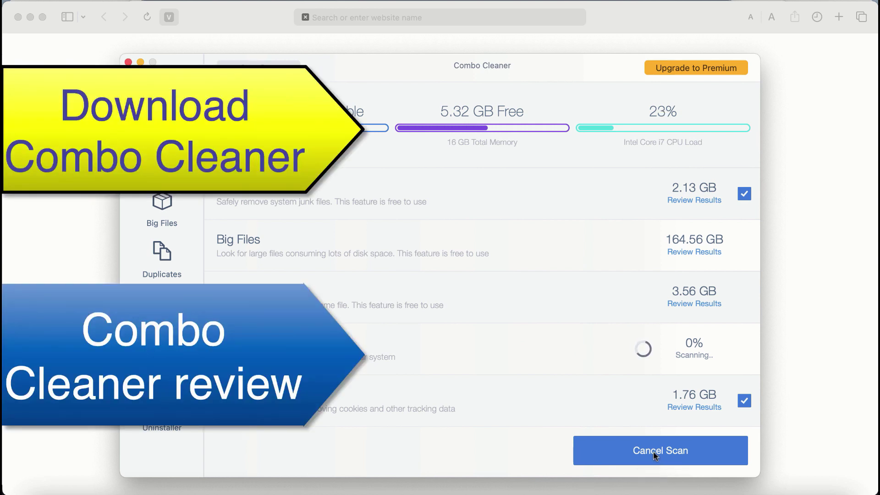